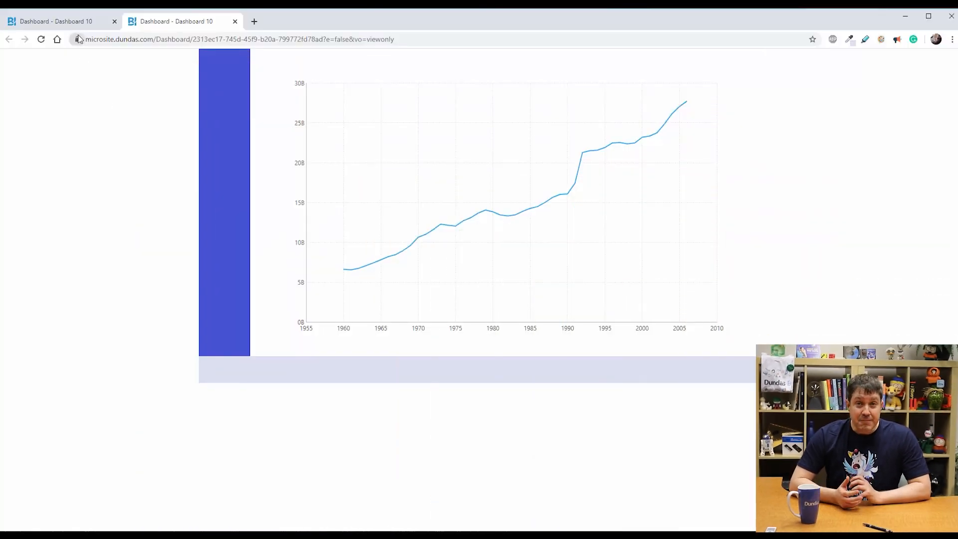
In the dashboard editor, add Country as a slicer to the line chart's metric set
left_click(77, 23)
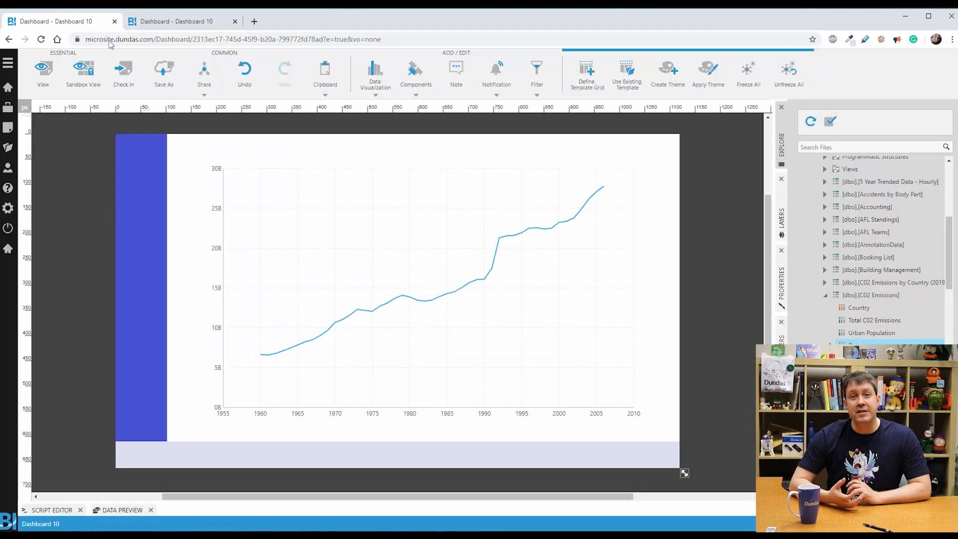
left_click(381, 260)
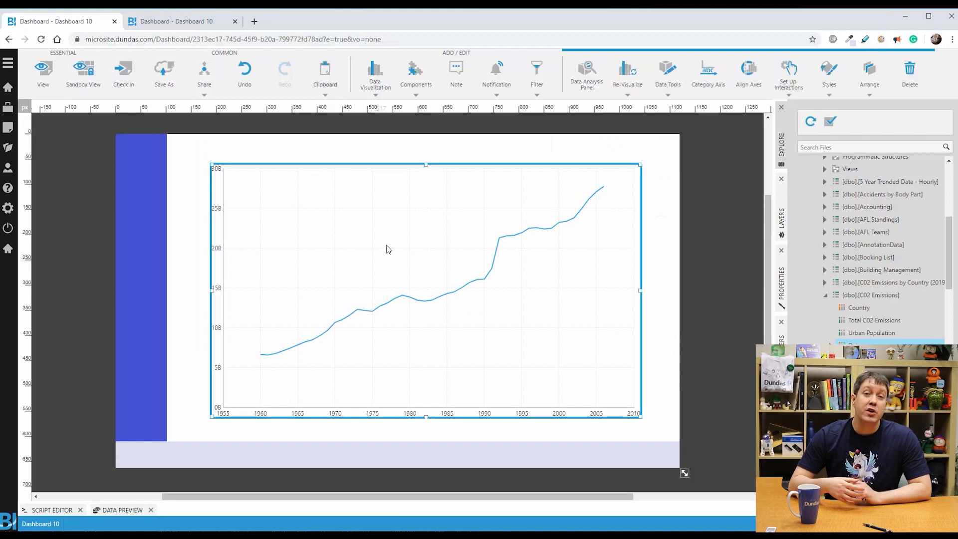
left_click(583, 83)
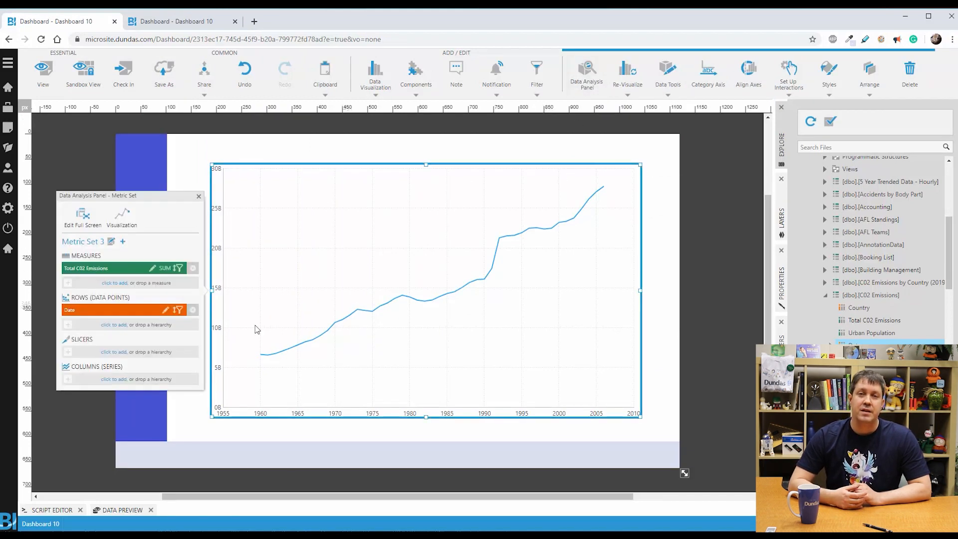
left_click(106, 357)
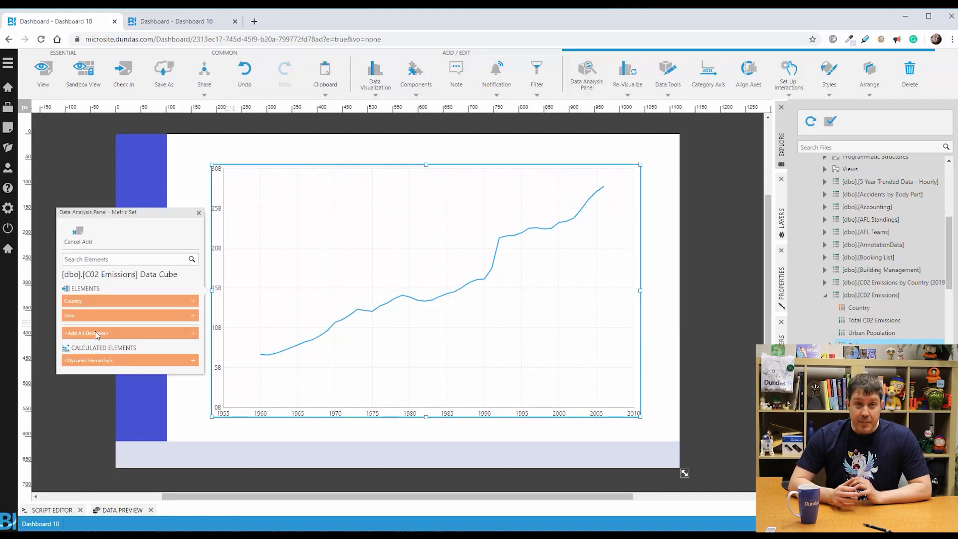
left_click(81, 303)
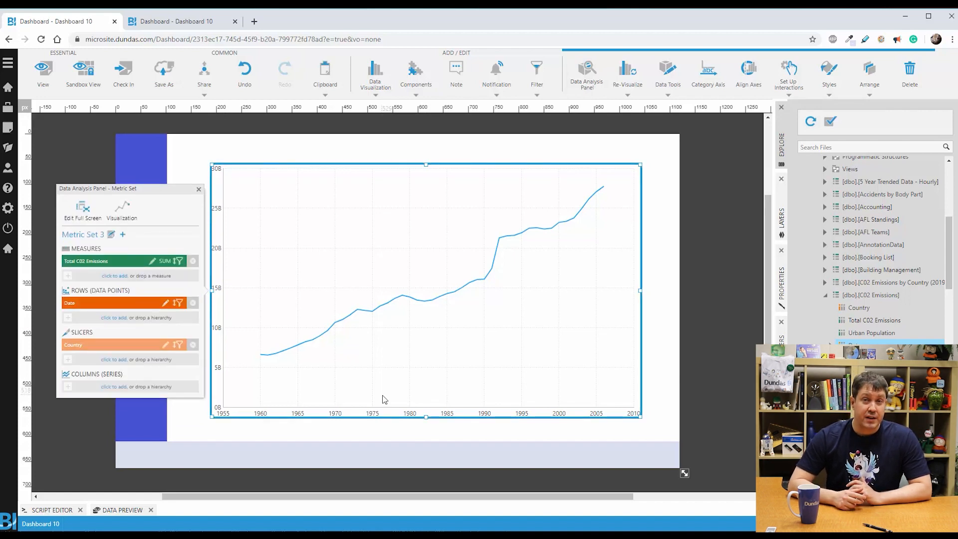
Add a slicer comparison to the chart for Total C02 Emissions by Country, with a parameter control added automatically
left_click(667, 80)
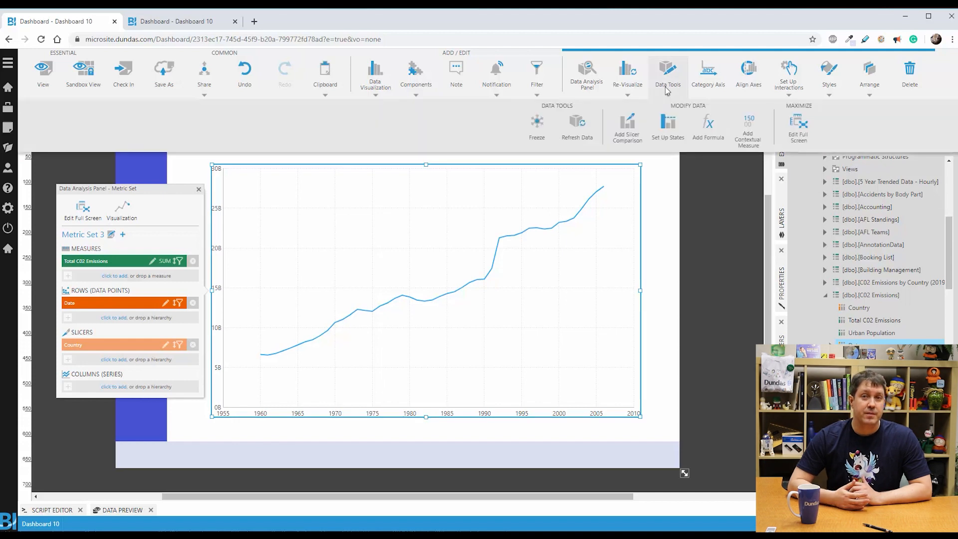
left_click(628, 125)
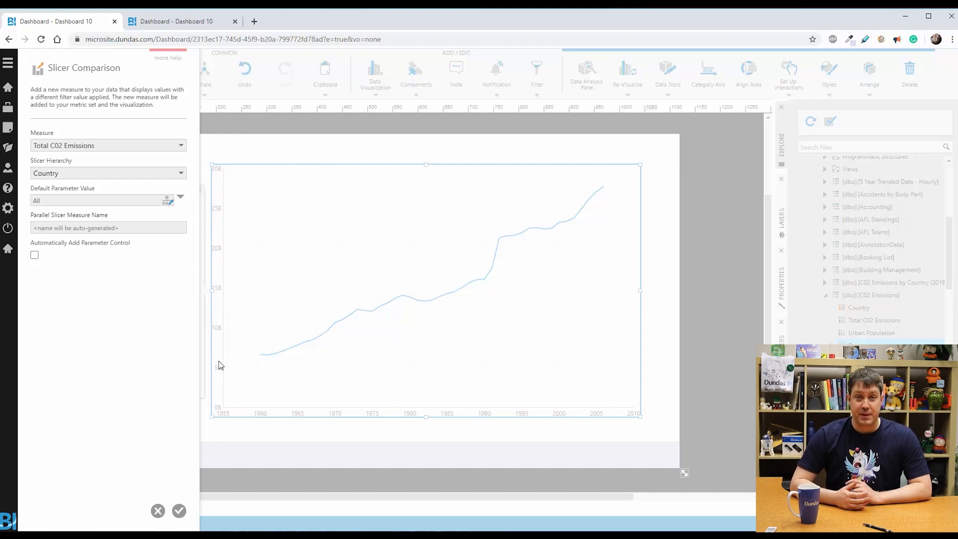
left_click(50, 228)
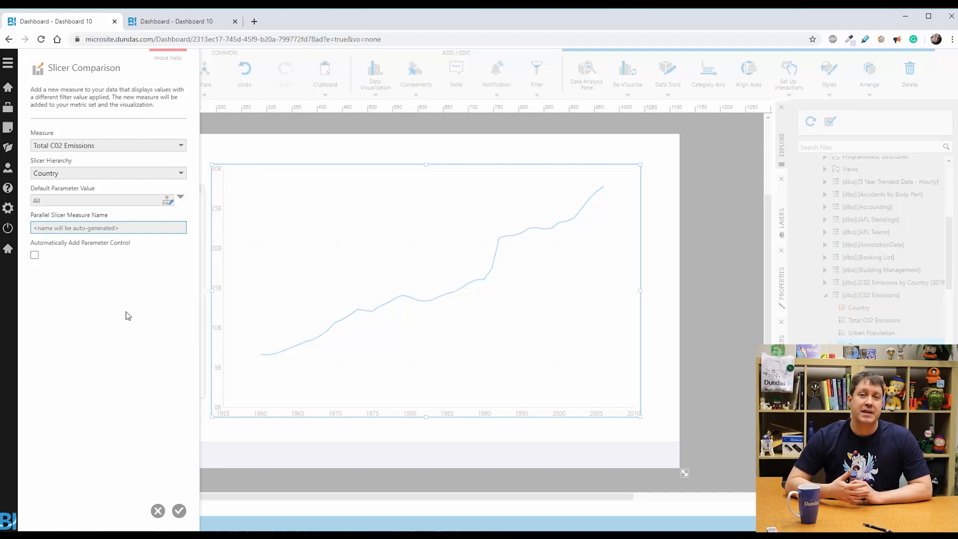
left_click(34, 257)
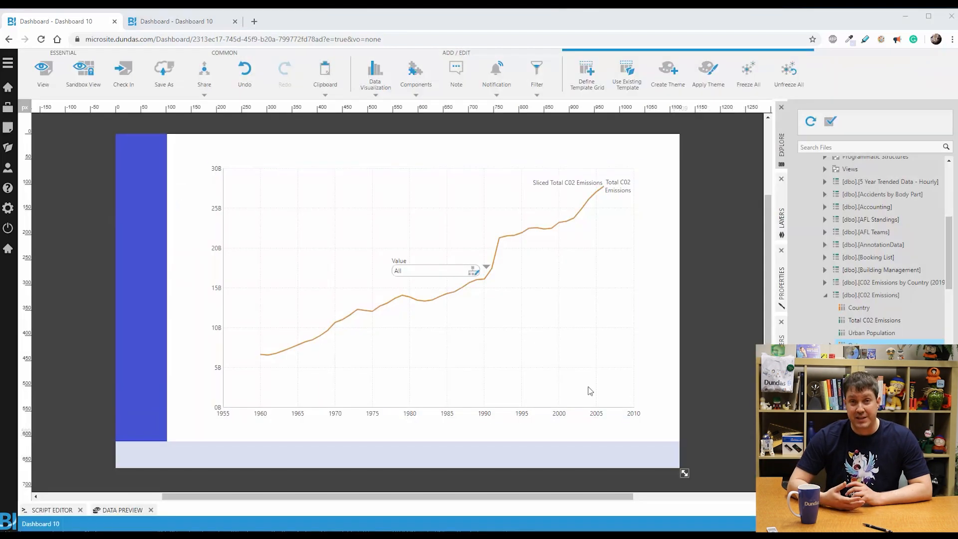
Move the new parameter filter above the chart's upper-right corner and set its label text to "Compare To"
left_click(439, 268)
left_click_drag(446, 272, 624, 160)
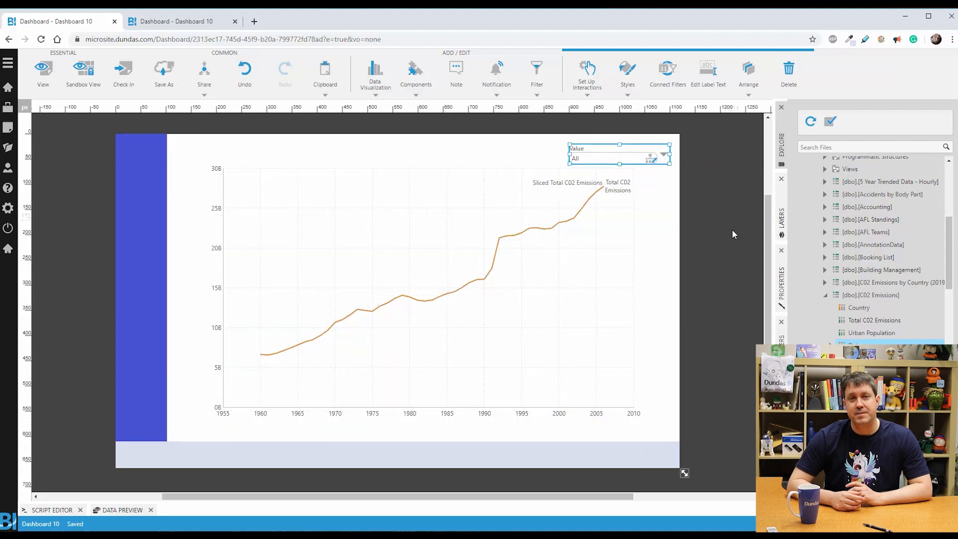
left_click(781, 279)
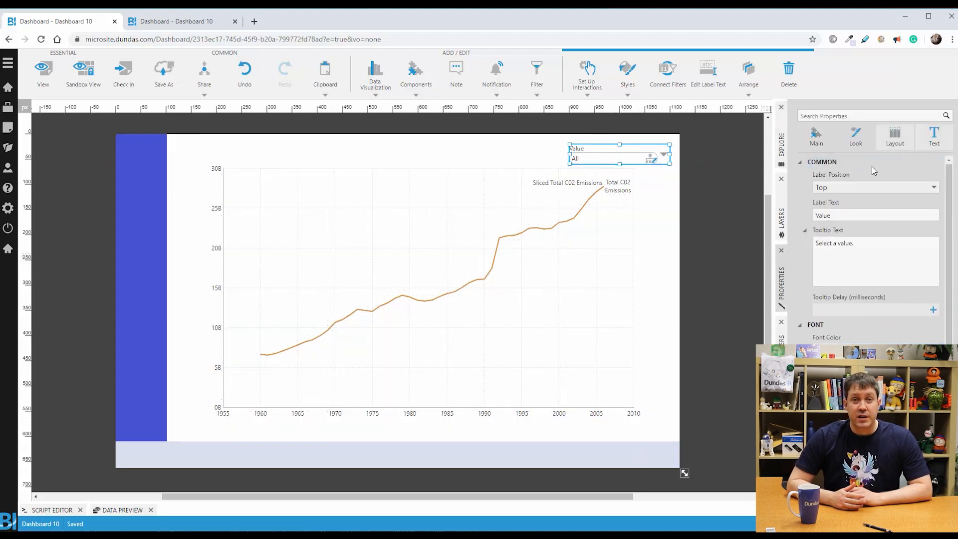
double_click(847, 210)
type("Compare To")
key("Tab")
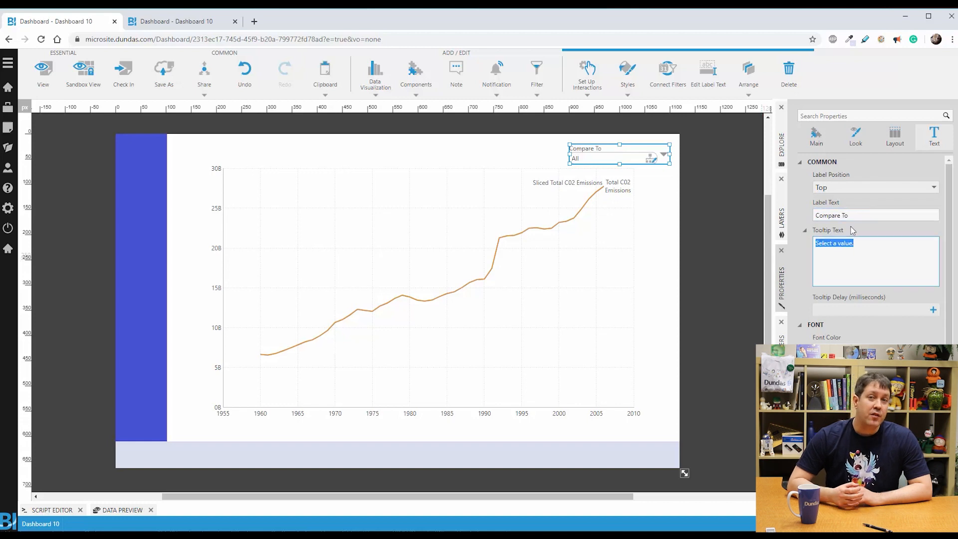
left_click(687, 218)
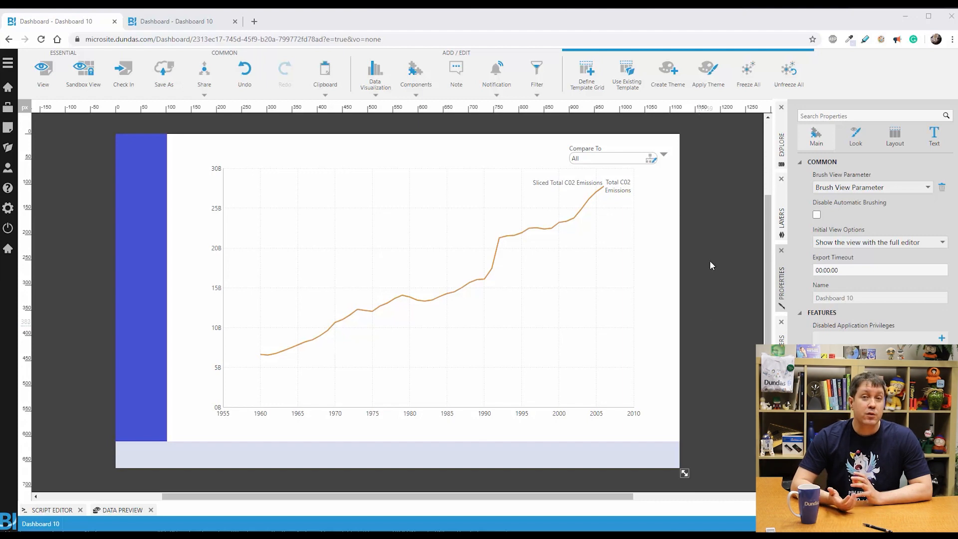
Preview the dashboard in view-only mode and set the Compare To filter to Canada
left_click(81, 70)
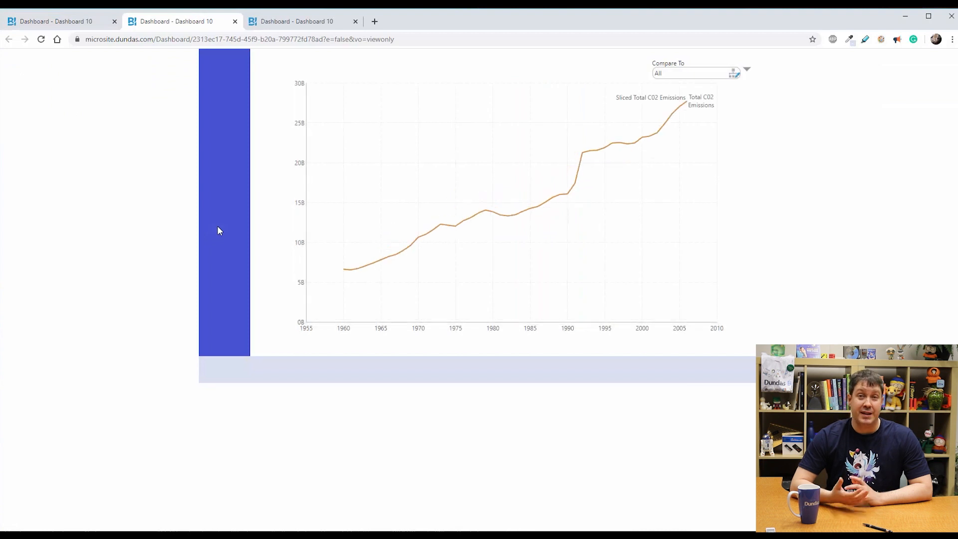
left_click(687, 73)
type("canada")
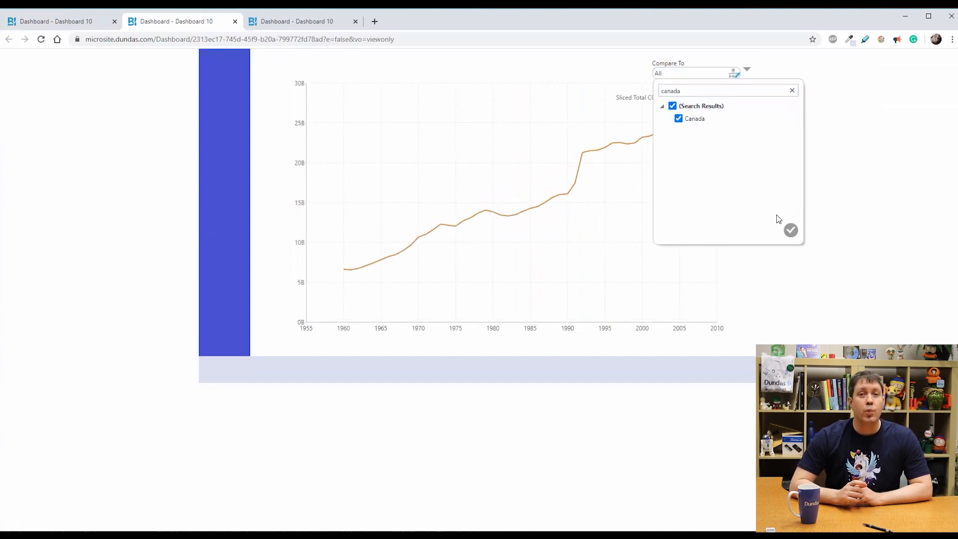
left_click(791, 230)
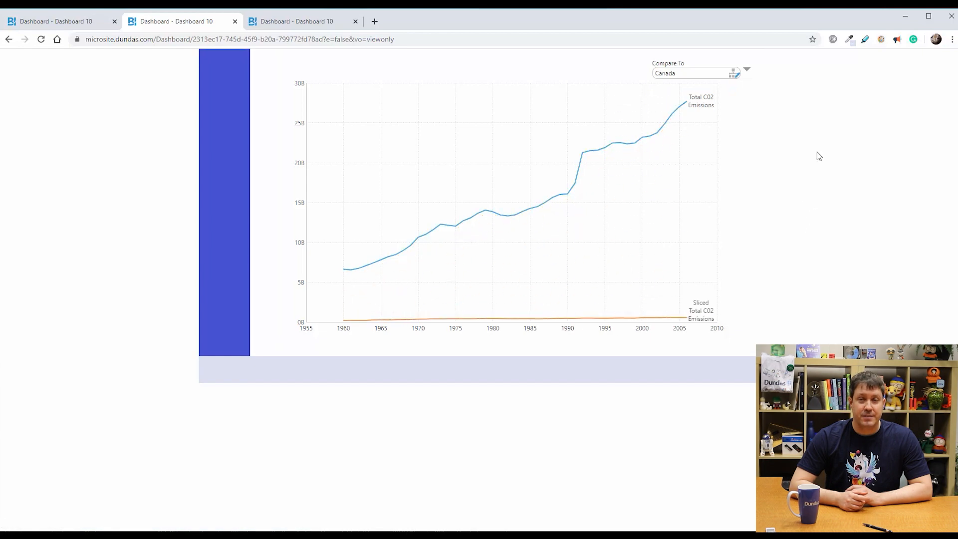
Add United States to the Compare To filter selection alongside Canada in the preview
left_click(703, 76)
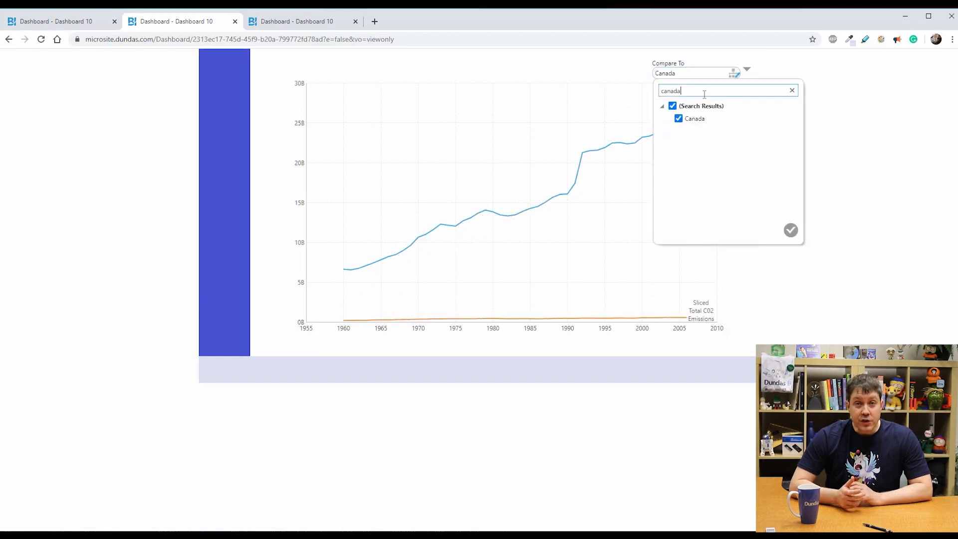
type("united")
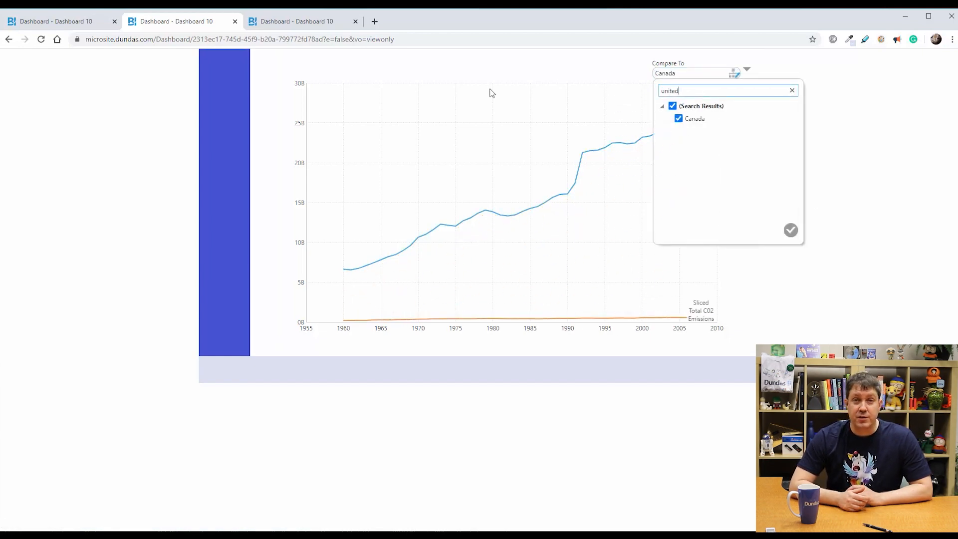
left_click(698, 144)
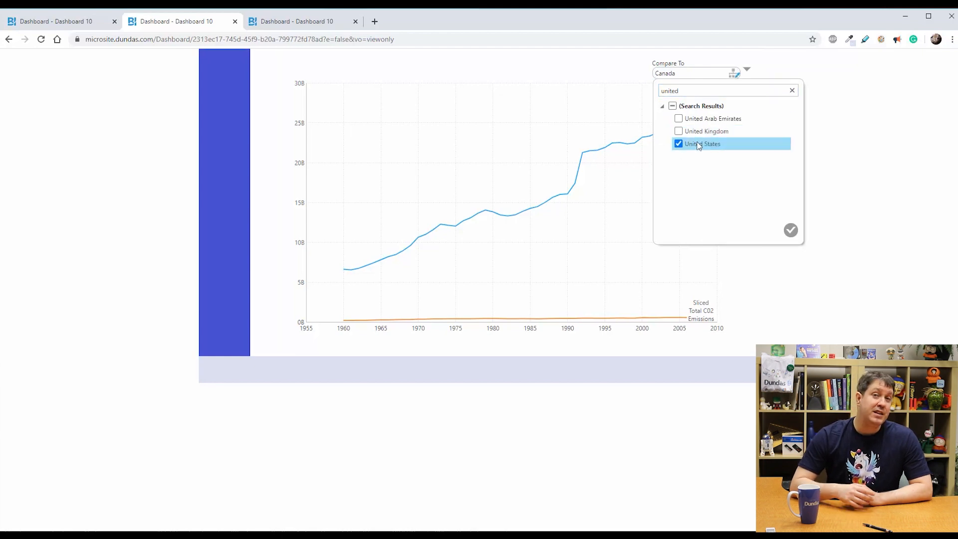
left_click(790, 229)
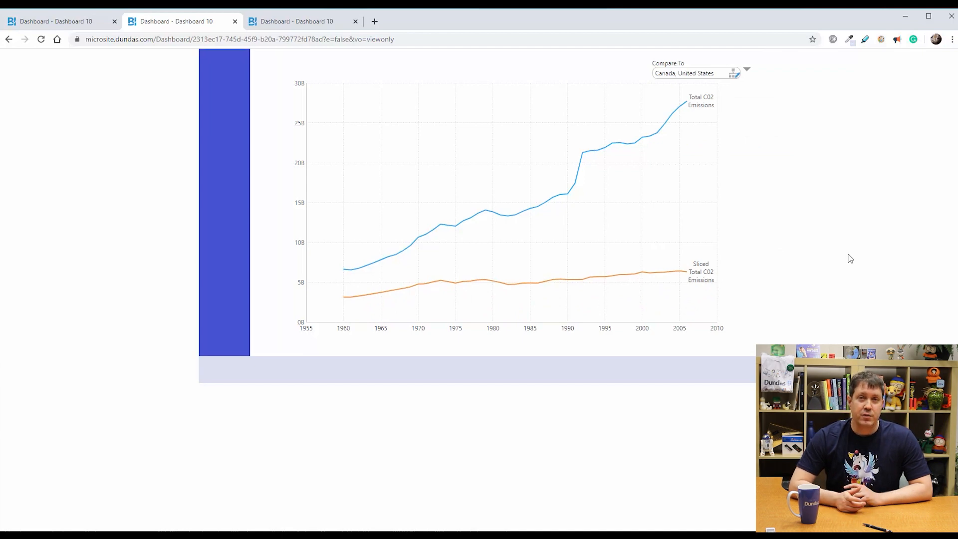
Return to the dashboard editor and make the chart's Sliced Total C02 Emissions series not visible
left_click(73, 22)
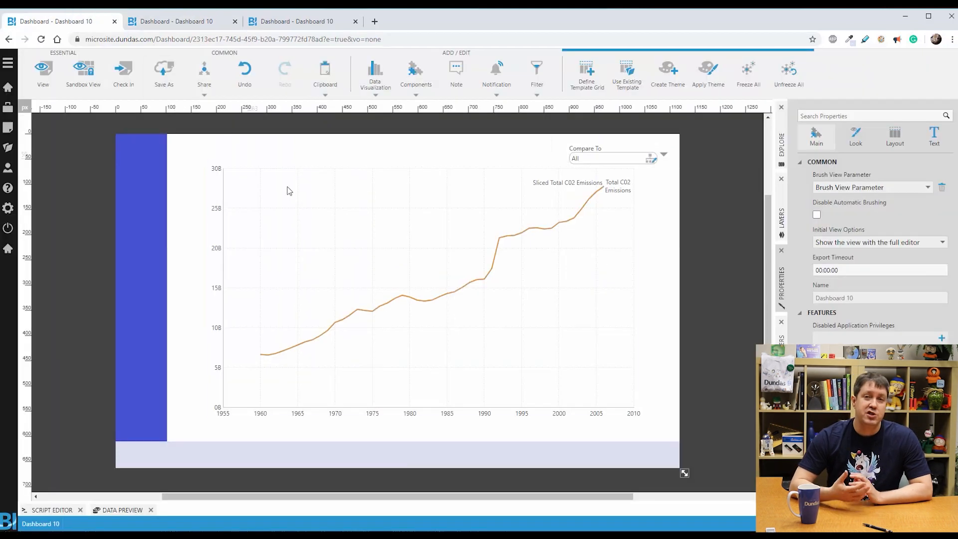
left_click(498, 277)
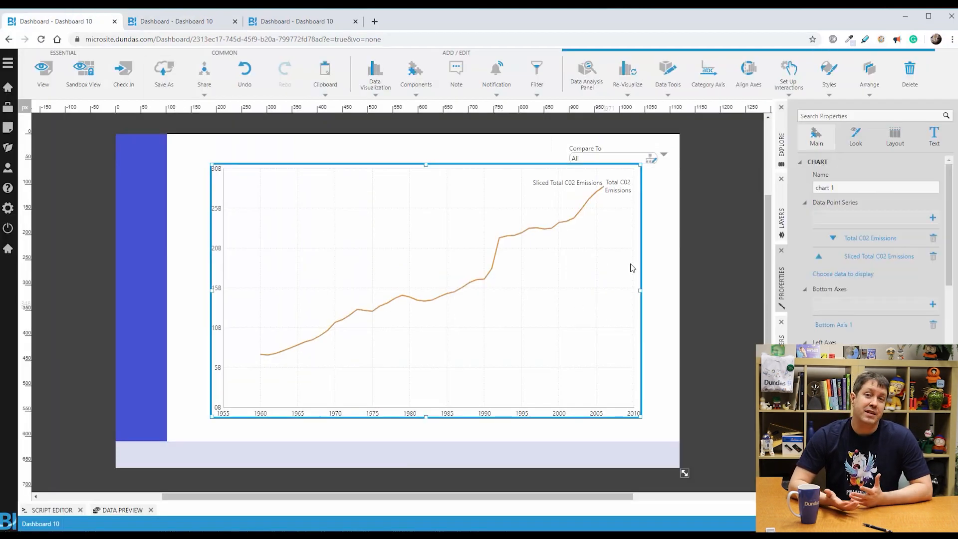
left_click(877, 256)
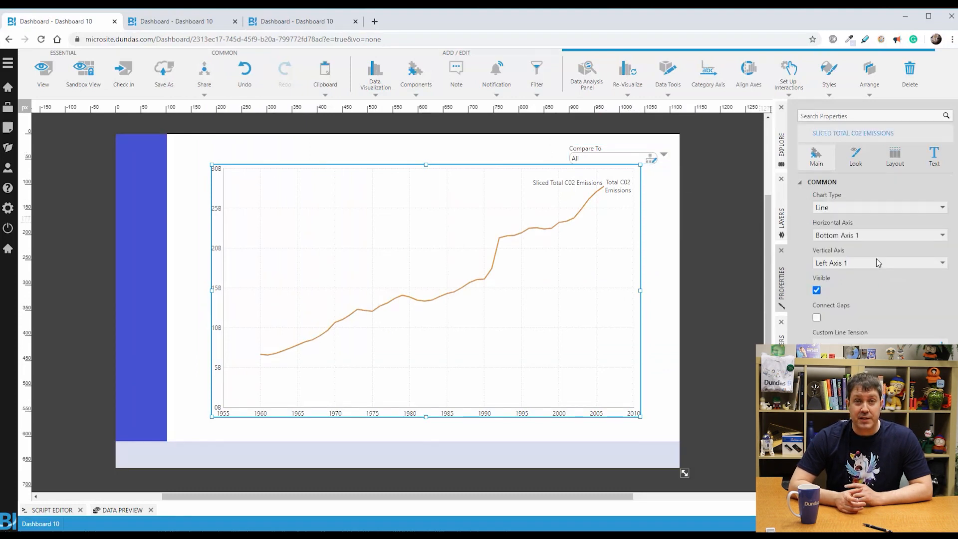
left_click(816, 290)
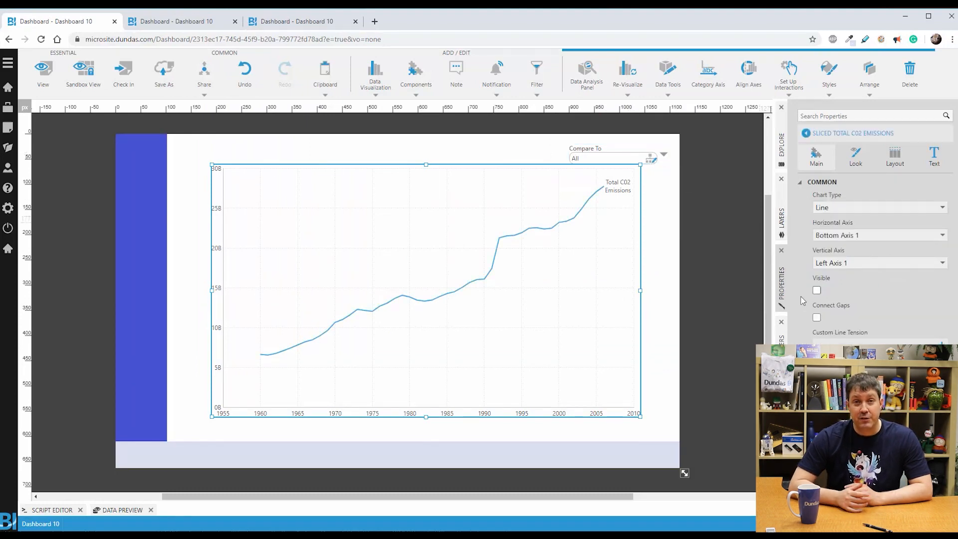
Add a script to the Compare To filter's Parameter Value Changed action and open it for editing
left_click(650, 159)
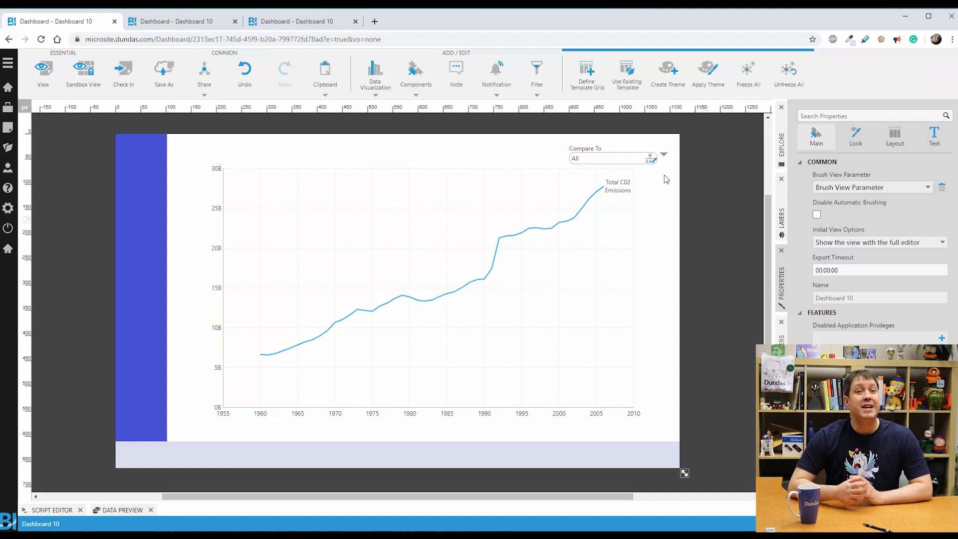
scroll(871, 400, "down", 4)
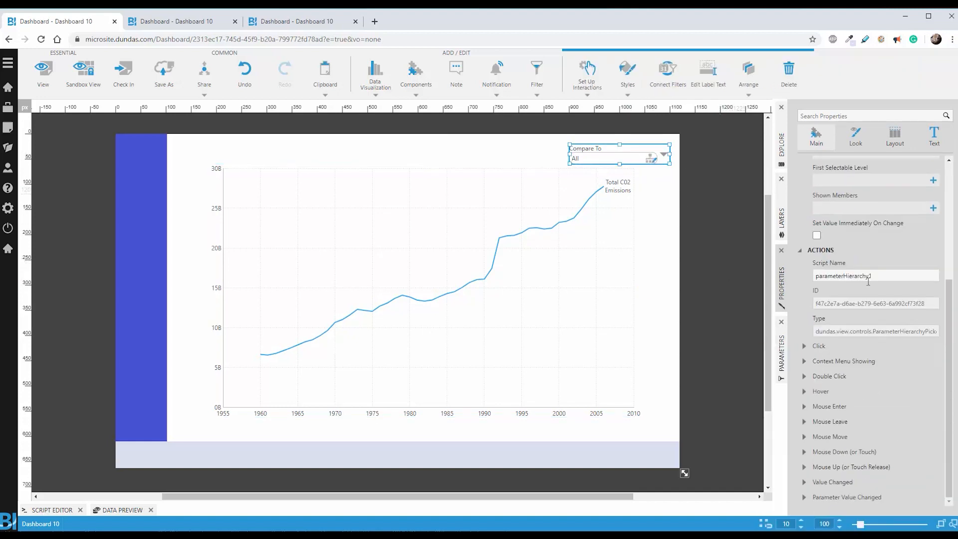
left_click(850, 497)
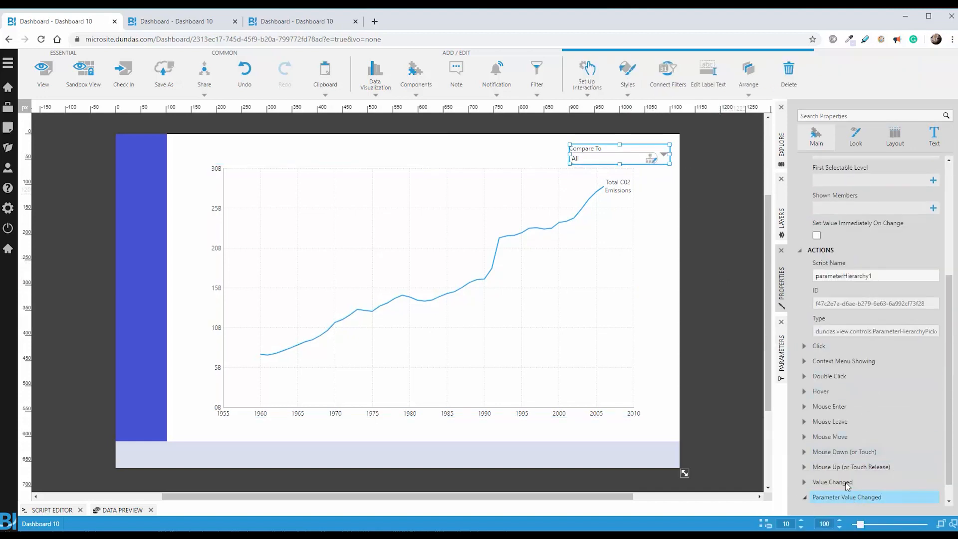
scroll(845, 453, "down", 1)
left_click(854, 494)
scroll(857, 496, "down", 1)
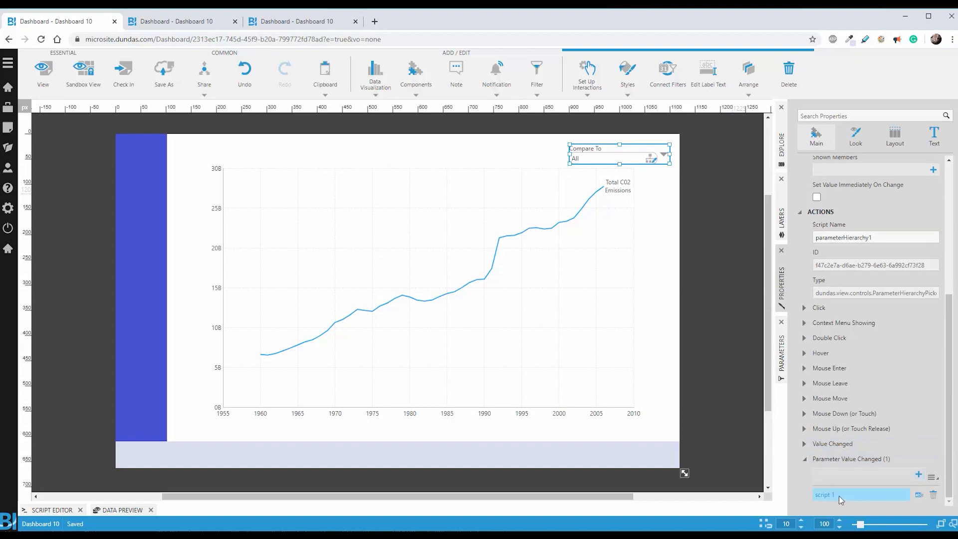
left_click(838, 495)
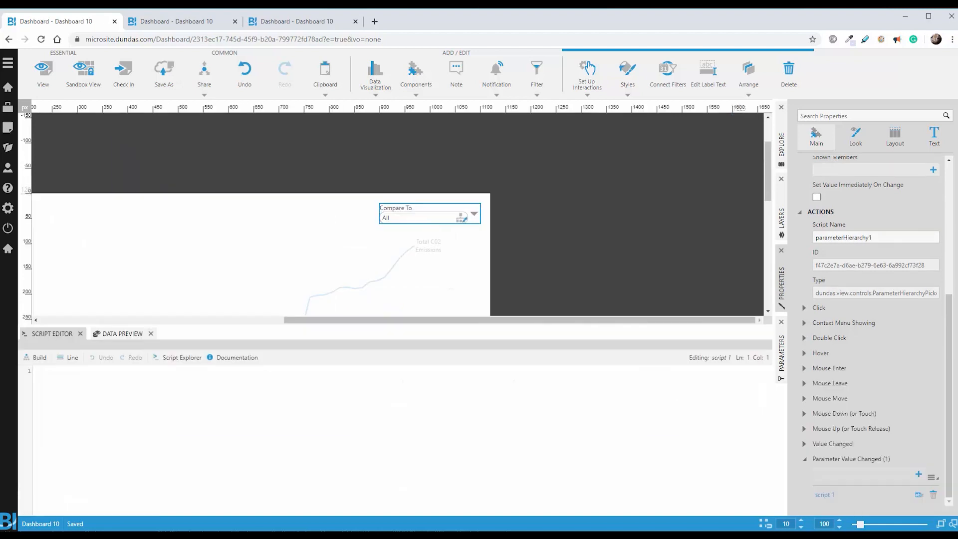
Write the script "chart1.control.series[0].isVisible = true;", build it and collapse the script editor
type("chart1.control.series")
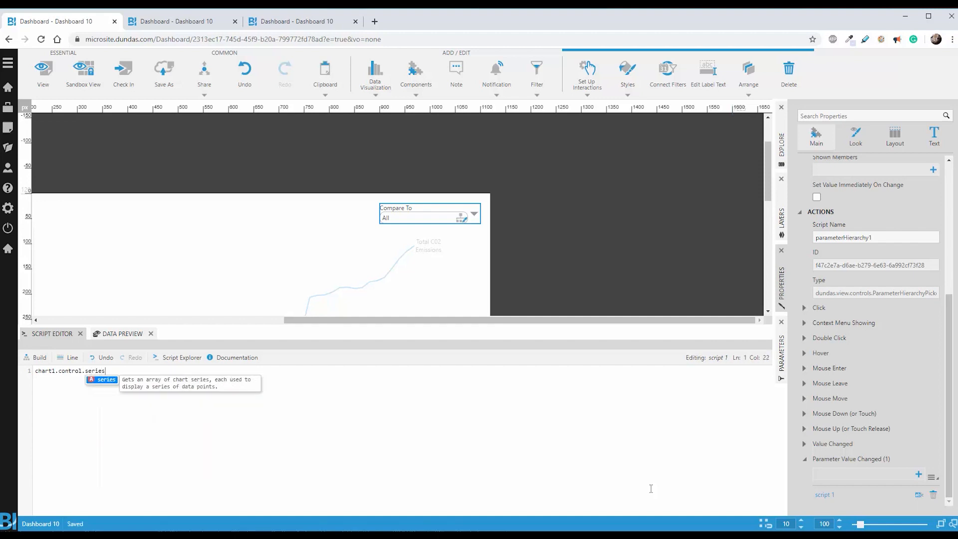
type("[0].is")
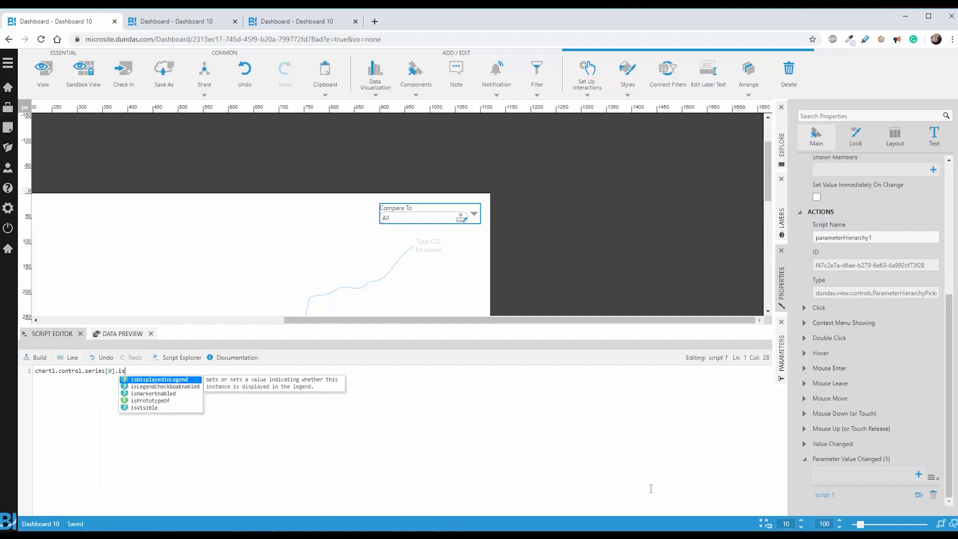
key("Down")
key("Down")
key("Down")
key("Down")
key("Return")
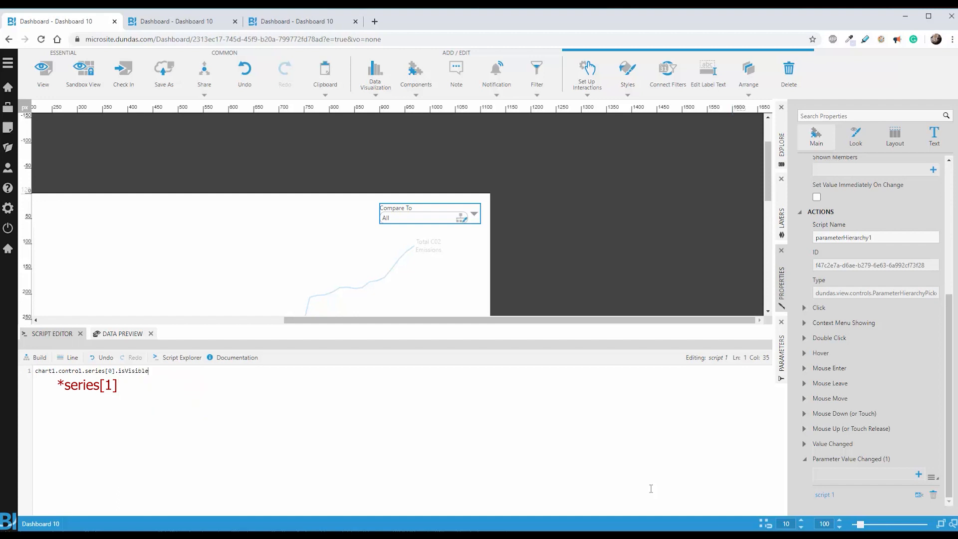
type("= true;")
left_click(37, 358)
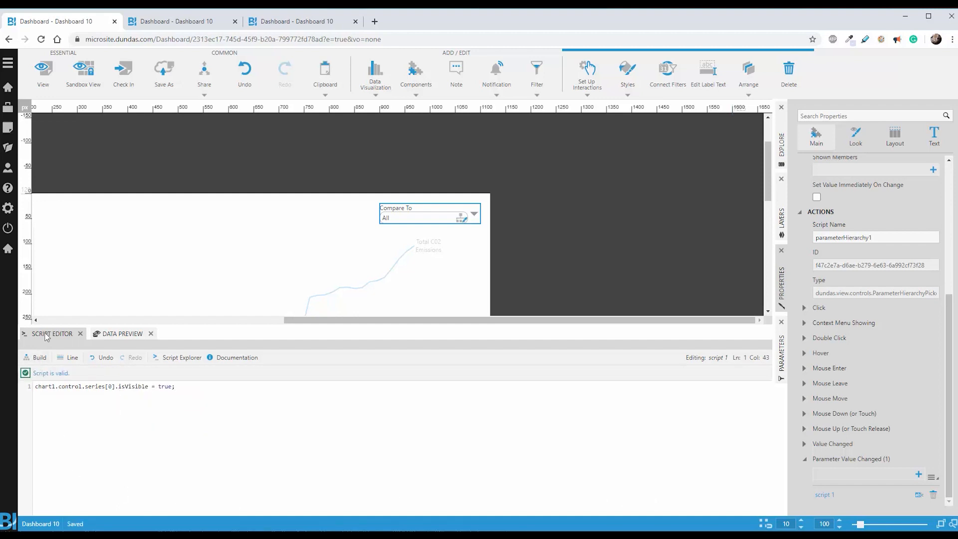
left_click(47, 334)
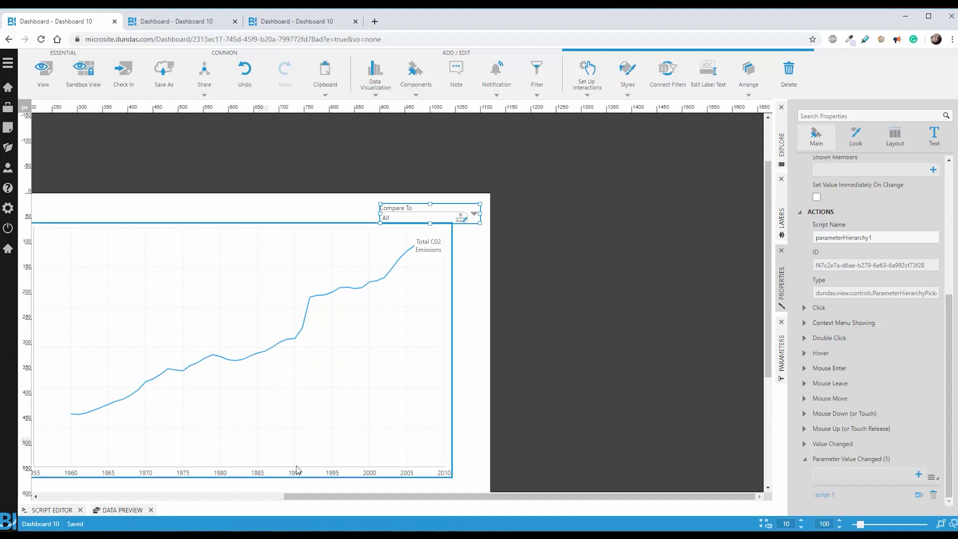
left_click_drag(349, 497, 229, 499)
scroll(277, 375, "down", 2)
scroll(370, 353, "up", 1)
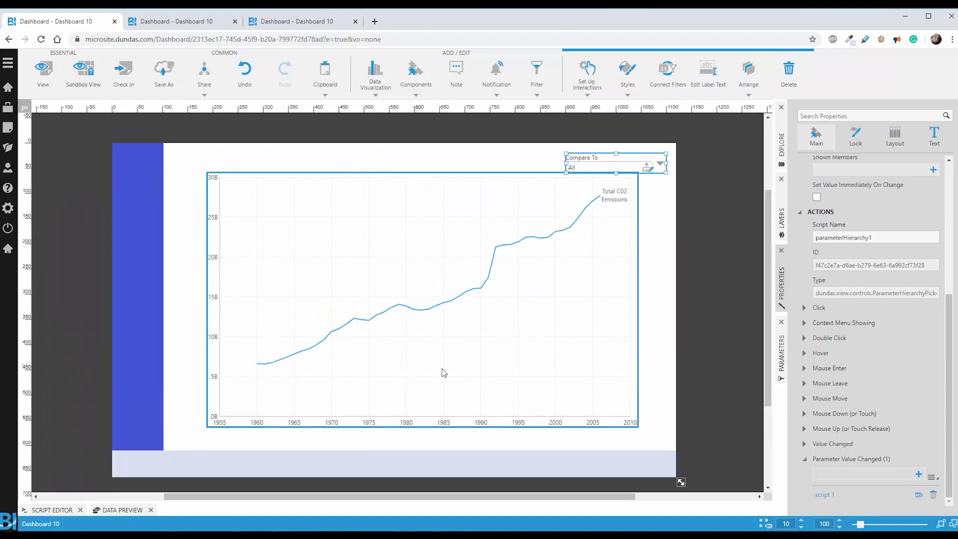
Set the legend text of the chart's Sliced Total C02 Emissions series to "Your Comparison"
left_click(582, 295)
scroll(818, 177, "up", 4)
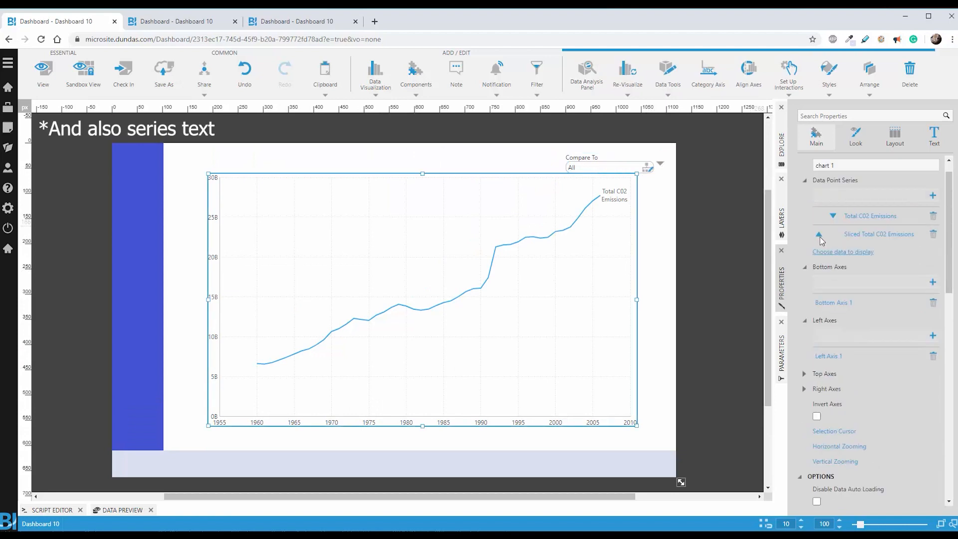
left_click(854, 234)
left_click_drag(886, 440, 793, 440)
type("Yo")
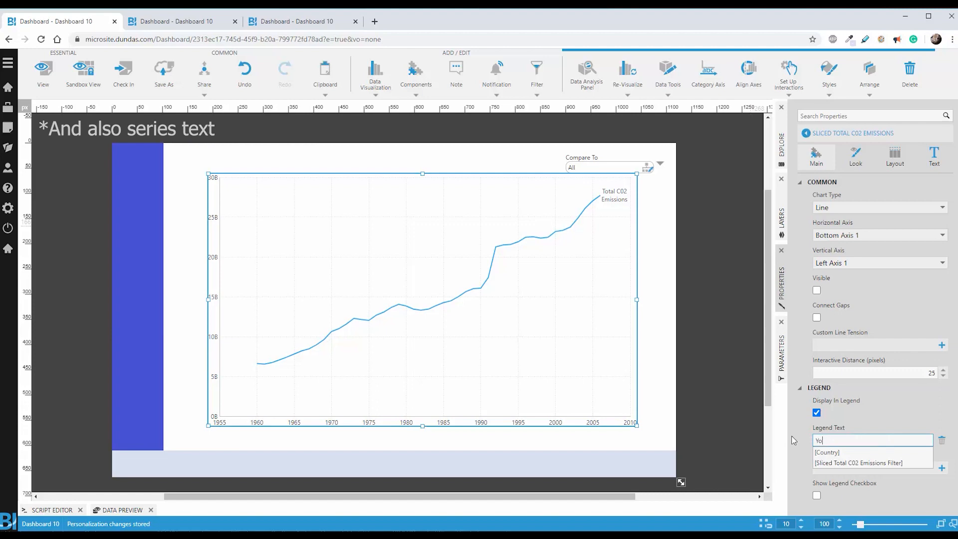
type("ur")
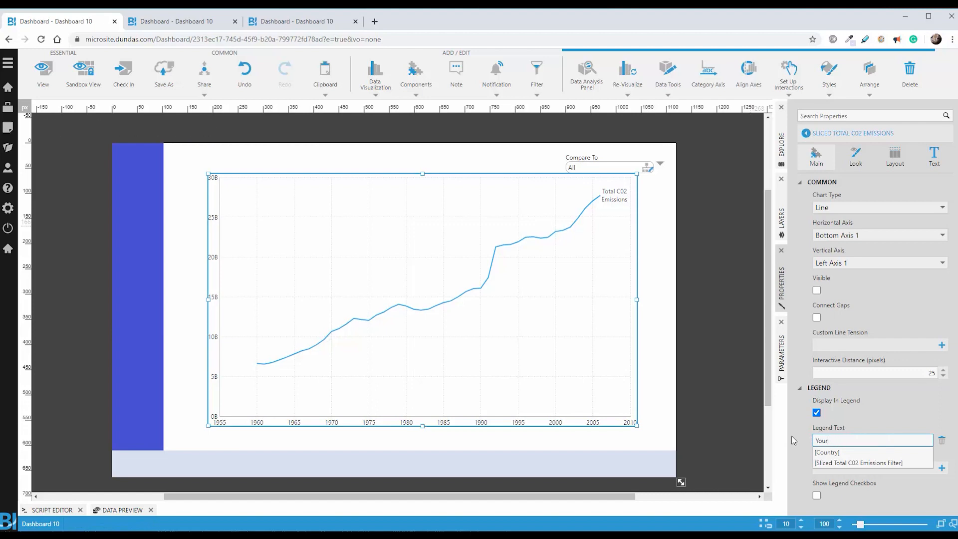
type(" Comparison")
key("Return")
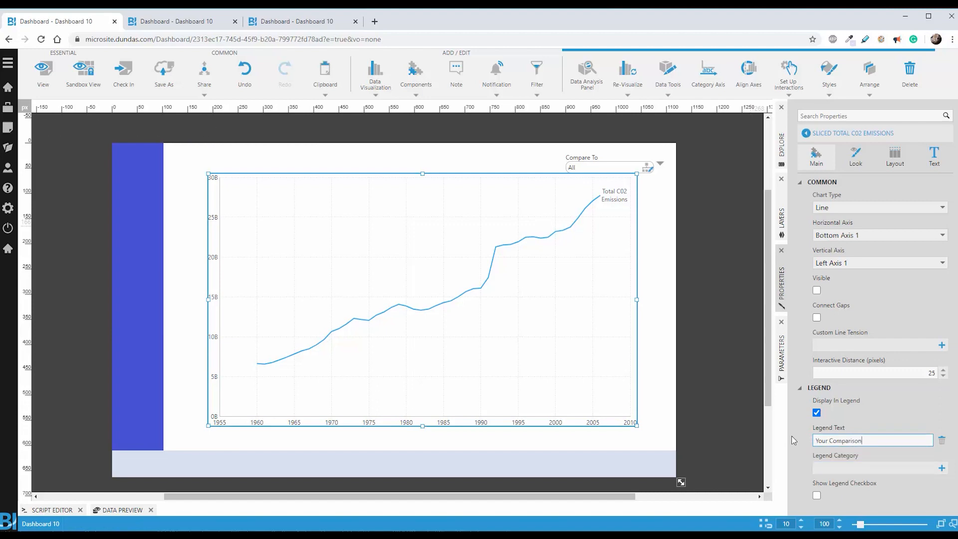
left_click(720, 289)
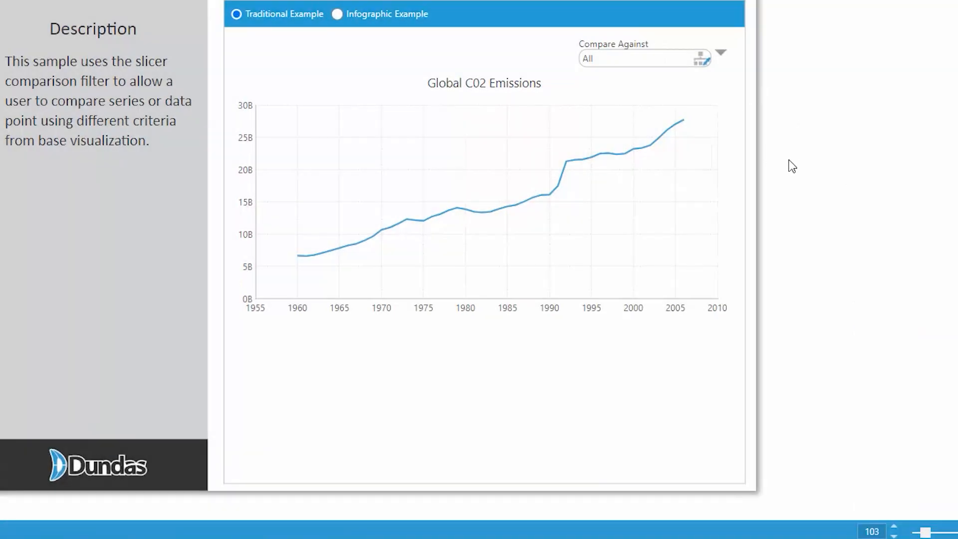
In the Global C02 Emissions sample's Compare Against filter, select Angola, Antigua and Barbuda, and Armenia
left_click(684, 60)
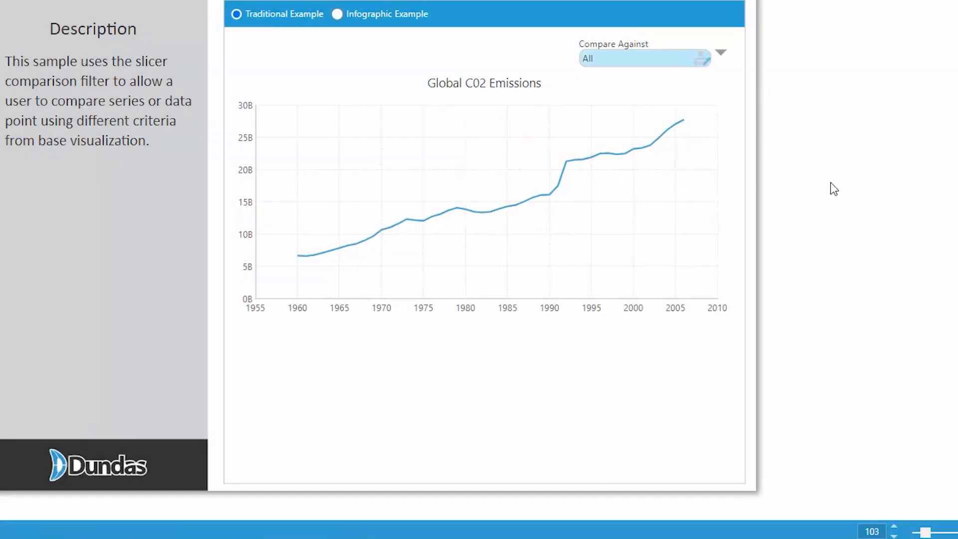
left_click(658, 178)
left_click(651, 198)
left_click(651, 234)
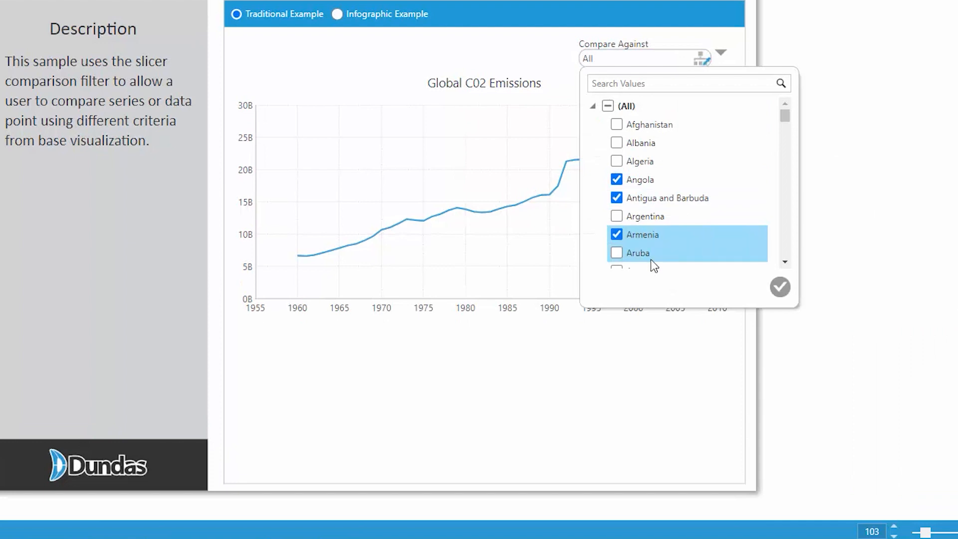
Add Bulgaria, Brunei, Brazil, Botswana, and Bosnia and Herzegovina to the Compare Against selection and apply the filter
scroll(653, 254, "down", 5)
left_click(654, 235)
left_click(648, 215)
left_click(647, 198)
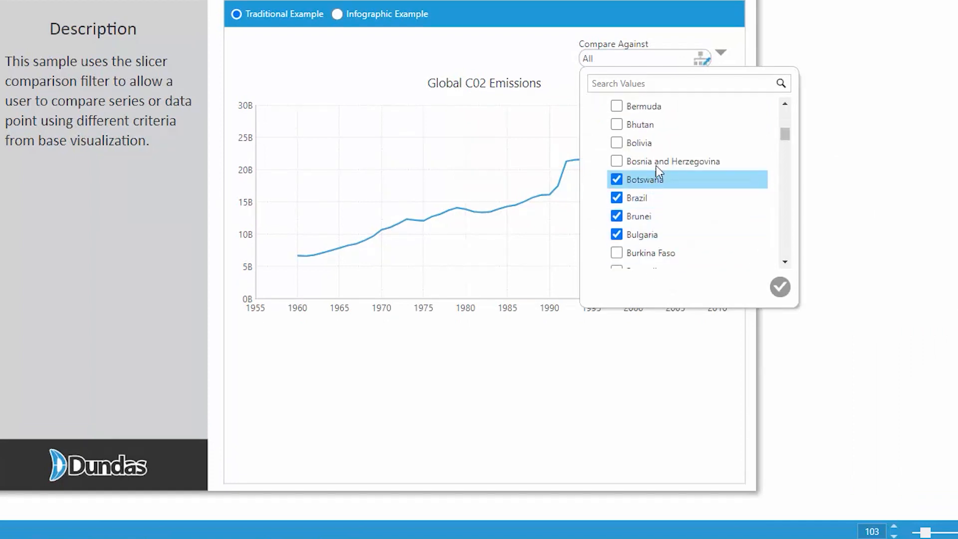
left_click(646, 179)
left_click(649, 161)
left_click(816, 311)
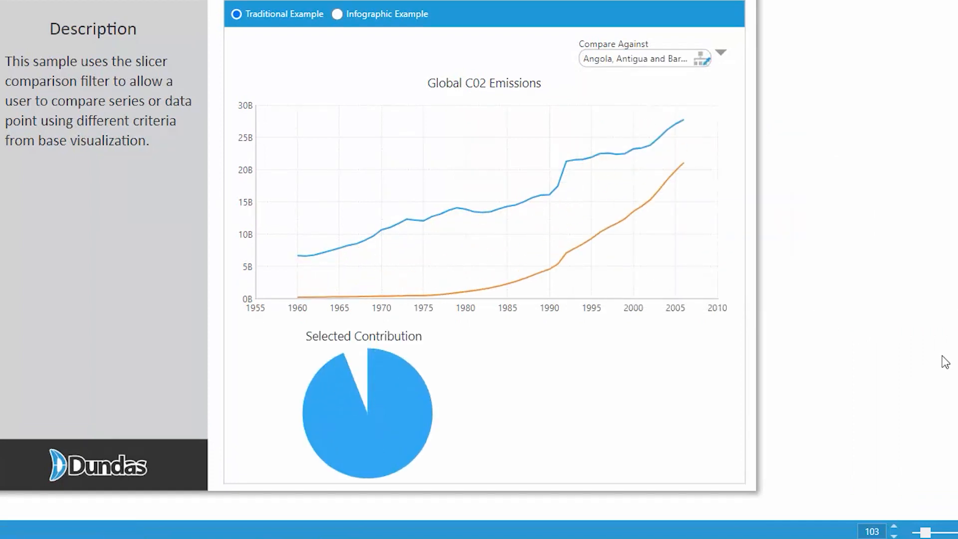